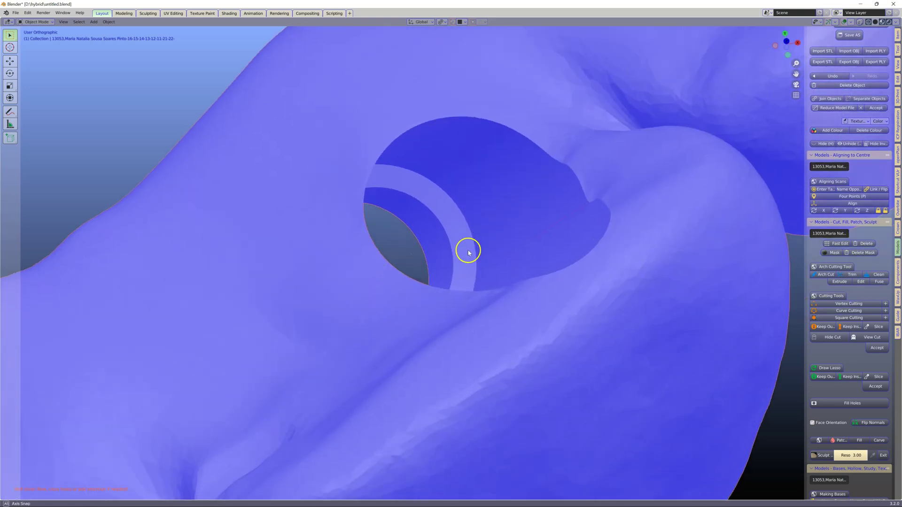
{"action": "scroll", "coordinate": [399, 300], "scroll_direction": "down", "scroll_amount": 5}
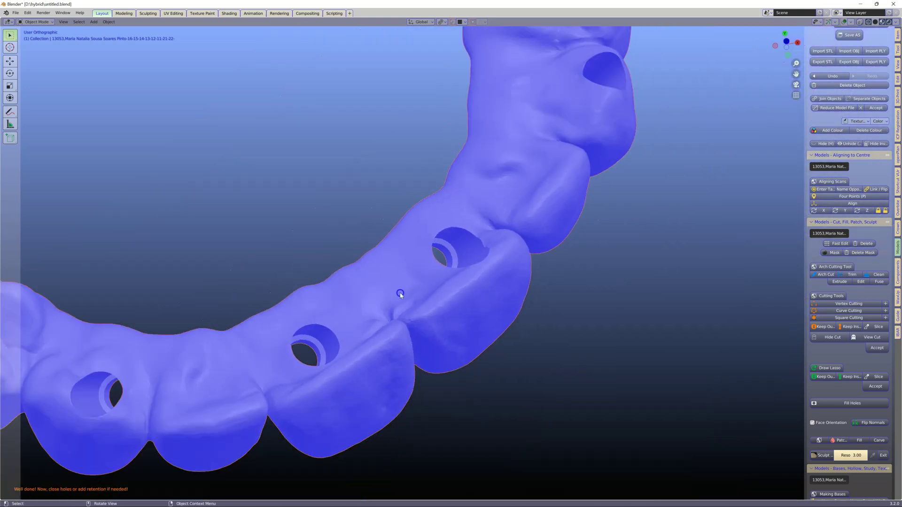
Enter Edit Mode on the denture and orbit closely around the faulty screw hole's edge
{"action": "key", "text": "Tab"}
{"action": "scroll", "coordinate": [414, 278], "scroll_direction": "up", "scroll_amount": 4}
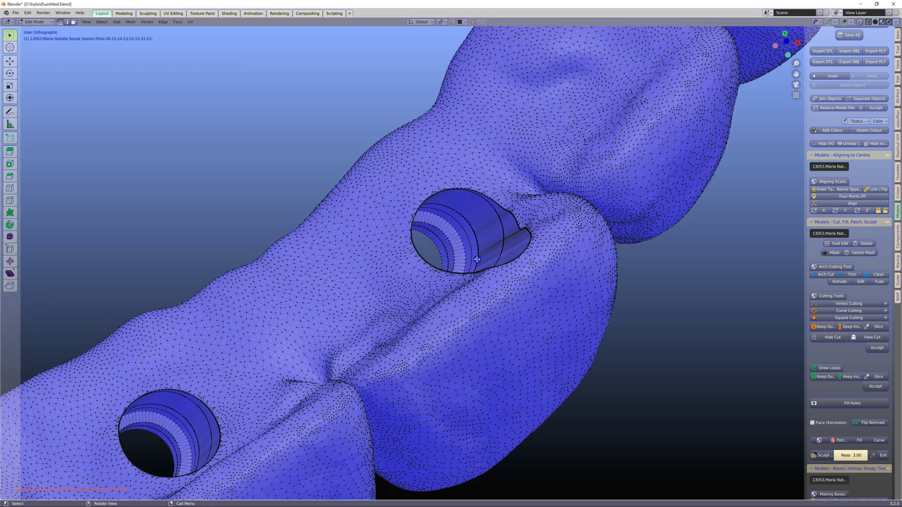
{"action": "scroll", "coordinate": [507, 207], "scroll_direction": "up", "scroll_amount": 2}
{"action": "mouse_move", "coordinate": [501, 222]}
{"action": "middle_mouse_down"}
{"action": "mouse_move", "coordinate": [578, 200]}
{"action": "mouse_move", "coordinate": [248, 356]}
{"action": "mouse_move", "coordinate": [327, 256]}
{"action": "middle_mouse_up"}
{"action": "scroll", "coordinate": [578, 201], "scroll_direction": "up", "scroll_amount": 2}
{"action": "scroll", "coordinate": [328, 256], "scroll_direction": "up", "scroll_amount": 2}
{"action": "mouse_move", "coordinate": [361, 187]}
{"action": "middle_mouse_down"}
{"action": "mouse_move", "coordinate": [300, 49]}
{"action": "mouse_move", "coordinate": [318, 131]}
{"action": "mouse_move", "coordinate": [302, 260]}
{"action": "middle_mouse_up"}
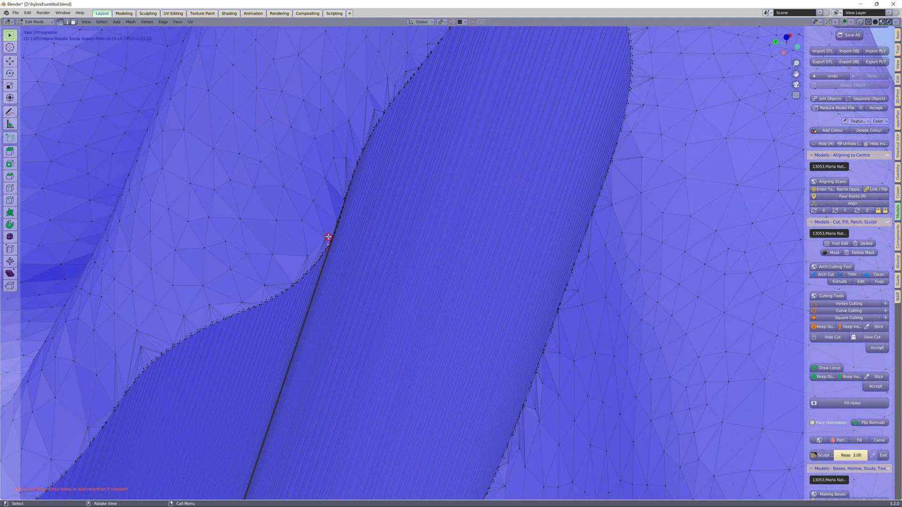
{"action": "scroll", "coordinate": [329, 232], "scroll_direction": "up", "scroll_amount": 1}
{"action": "scroll", "coordinate": [328, 232], "scroll_direction": "up", "scroll_amount": 1}
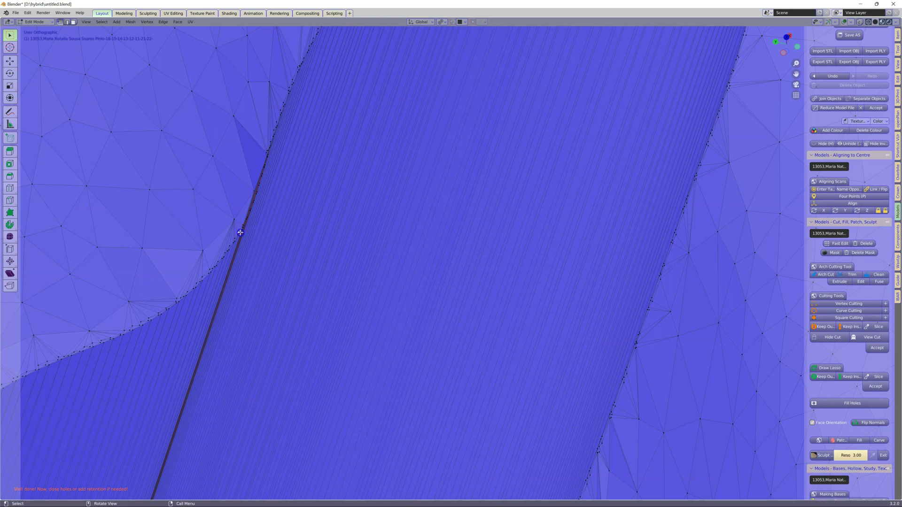
{"action": "mouse_move", "coordinate": [241, 233]}
{"action": "middle_mouse_down"}
{"action": "mouse_move", "coordinate": [214, 237]}
{"action": "mouse_move", "coordinate": [206, 255]}
{"action": "middle_mouse_up"}
{"action": "middle_click_drag", "start_coordinate": [283, 248], "coordinate": [308, 260], "text": "shift"}
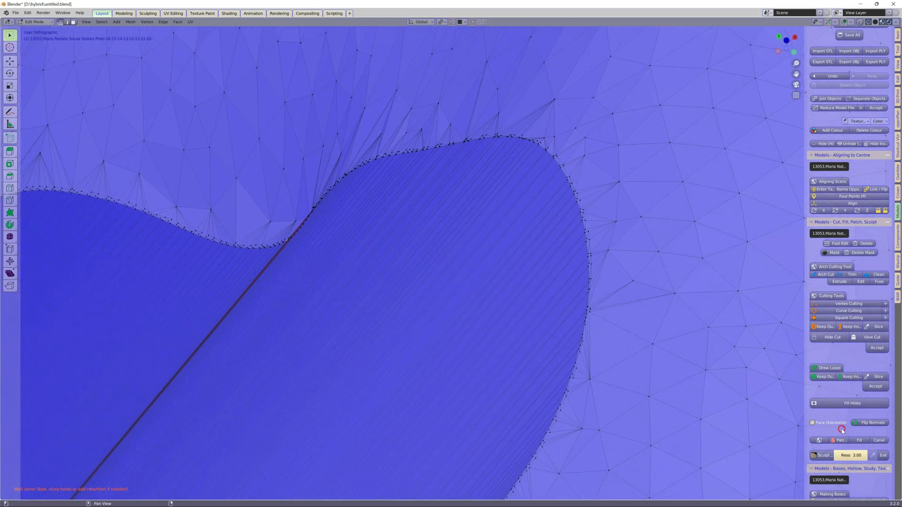
{"action": "scroll", "coordinate": [282, 223], "scroll_direction": "up", "scroll_amount": 2}
{"action": "middle_click_drag", "start_coordinate": [215, 218], "coordinate": [426, 269], "text": "shift"}
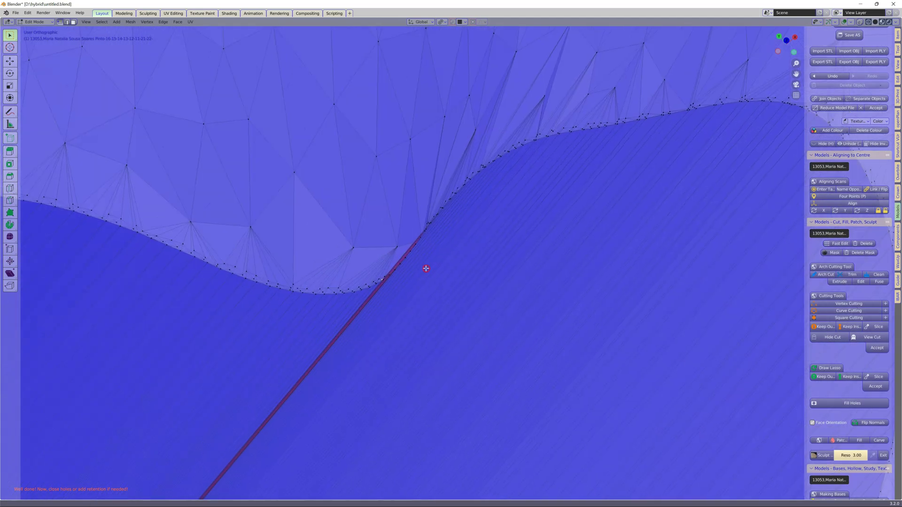
{"action": "scroll", "coordinate": [382, 275], "scroll_direction": "up", "scroll_amount": 1}
{"action": "scroll", "coordinate": [376, 278], "scroll_direction": "up", "scroll_amount": 2}
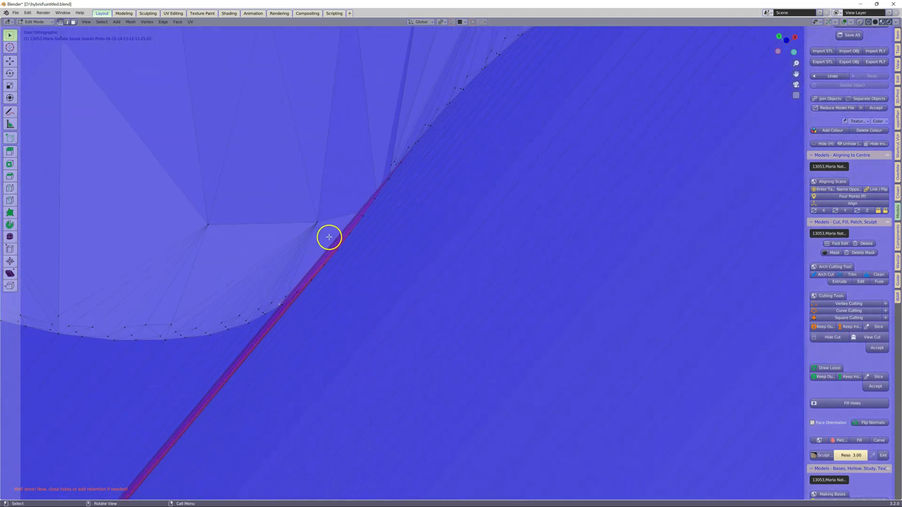
{"action": "scroll", "coordinate": [347, 218], "scroll_direction": "down", "scroll_amount": 2}
{"action": "scroll", "coordinate": [409, 294], "scroll_direction": "down", "scroll_amount": 1}
{"action": "scroll", "coordinate": [424, 252], "scroll_direction": "down", "scroll_amount": 1}
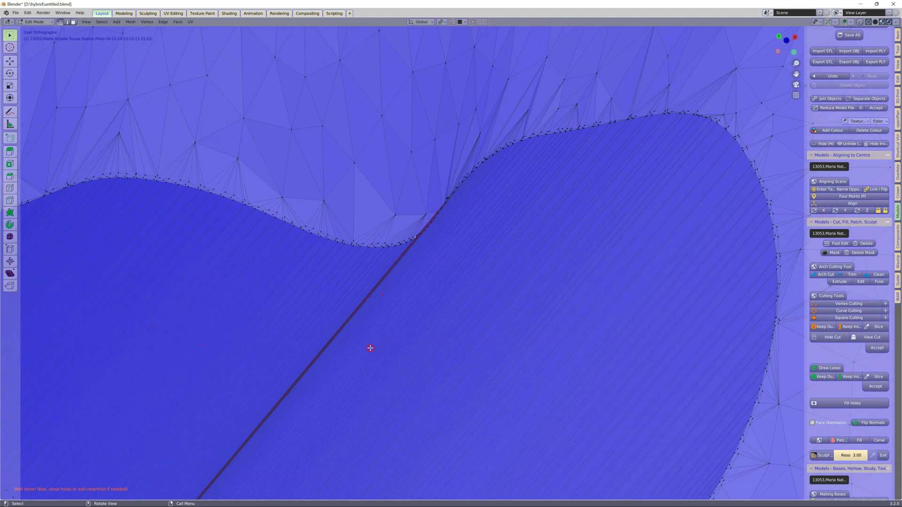
{"action": "scroll", "coordinate": [364, 350], "scroll_direction": "down", "scroll_amount": 1}
{"action": "scroll", "coordinate": [364, 350], "scroll_direction": "down", "scroll_amount": 1}
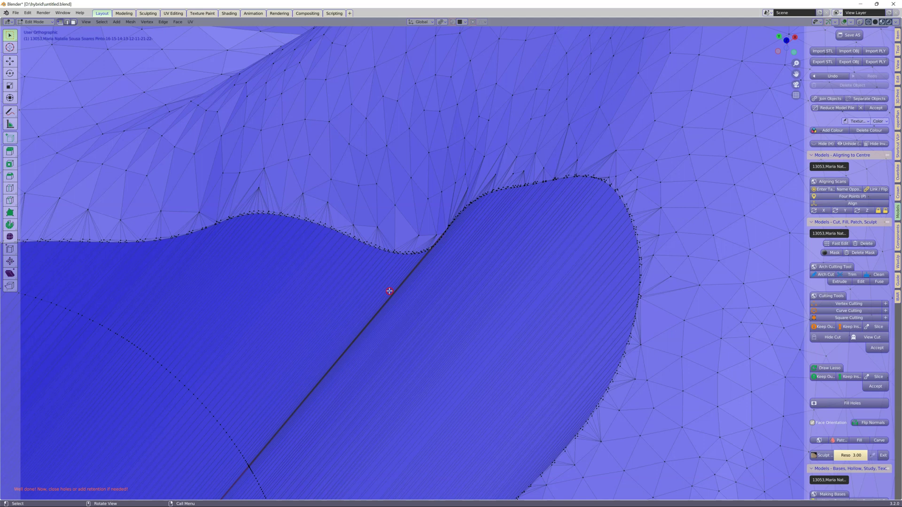
{"action": "scroll", "coordinate": [389, 291], "scroll_direction": "down", "scroll_amount": 1}
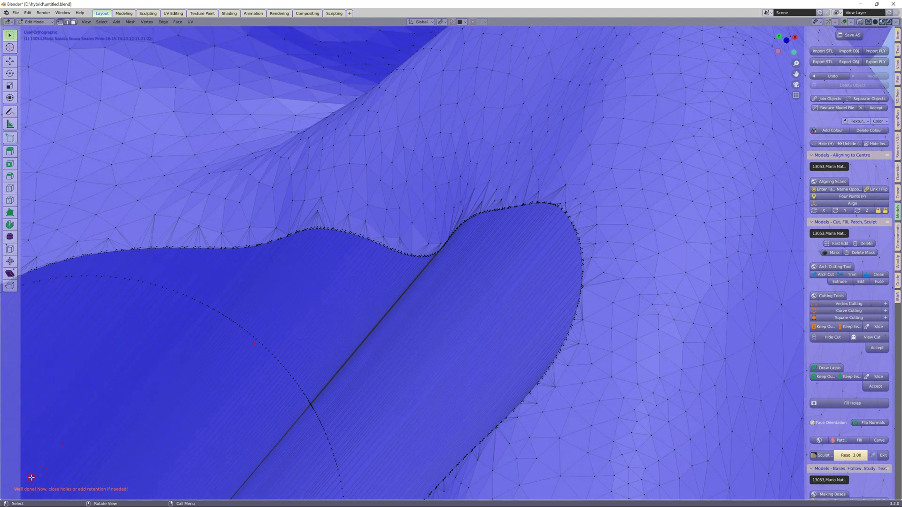
{"action": "scroll", "coordinate": [227, 413], "scroll_direction": "up", "scroll_amount": 2}
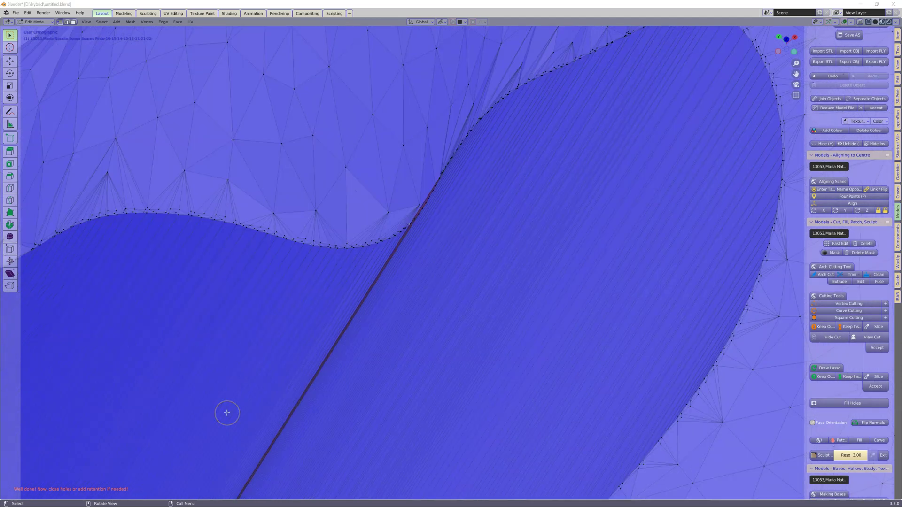
{"action": "scroll", "coordinate": [226, 414], "scroll_direction": "down", "scroll_amount": 1}
{"action": "scroll", "coordinate": [227, 420], "scroll_direction": "down", "scroll_amount": 2}
{"action": "scroll", "coordinate": [227, 431], "scroll_direction": "down", "scroll_amount": 1}
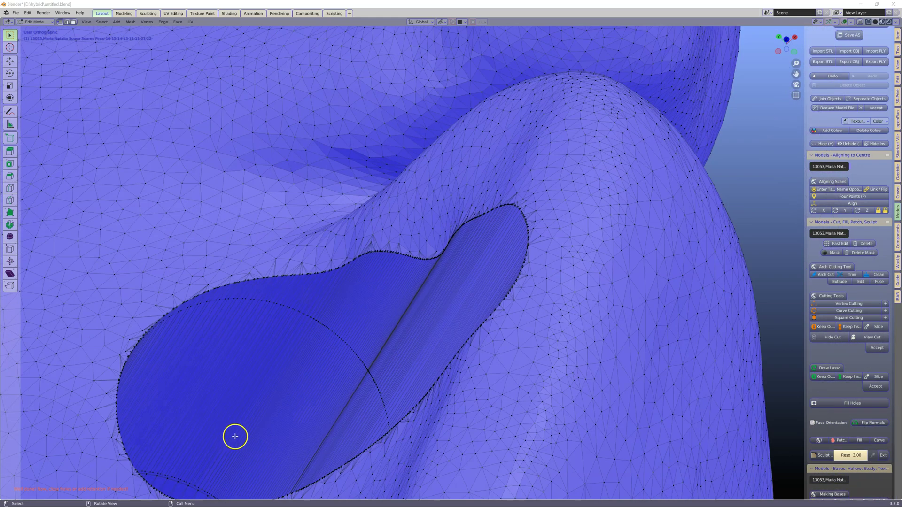
{"action": "mouse_move", "coordinate": [237, 436]}
{"action": "middle_mouse_down"}
{"action": "mouse_move", "coordinate": [242, 417]}
{"action": "mouse_move", "coordinate": [209, 446]}
{"action": "middle_mouse_up"}
{"action": "scroll", "coordinate": [236, 358], "scroll_direction": "up", "scroll_amount": 3}
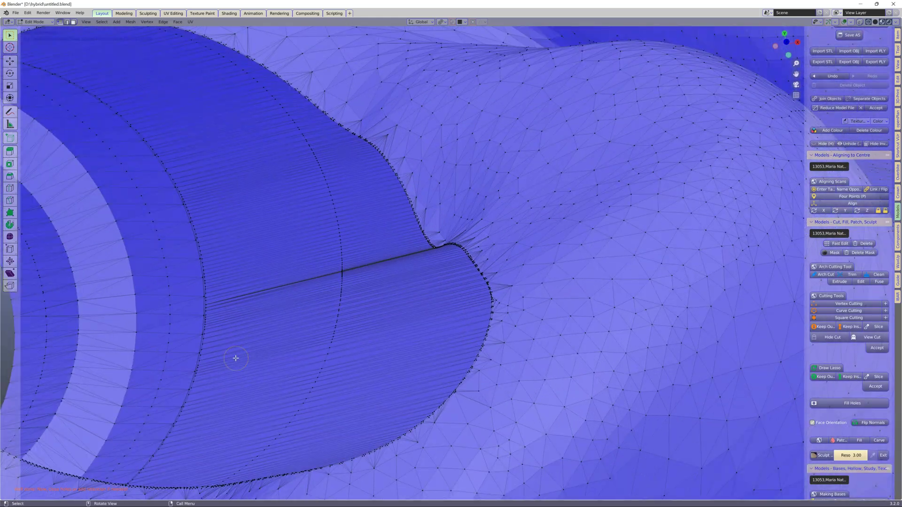
{"action": "scroll", "coordinate": [191, 233], "scroll_direction": "down", "scroll_amount": 2}
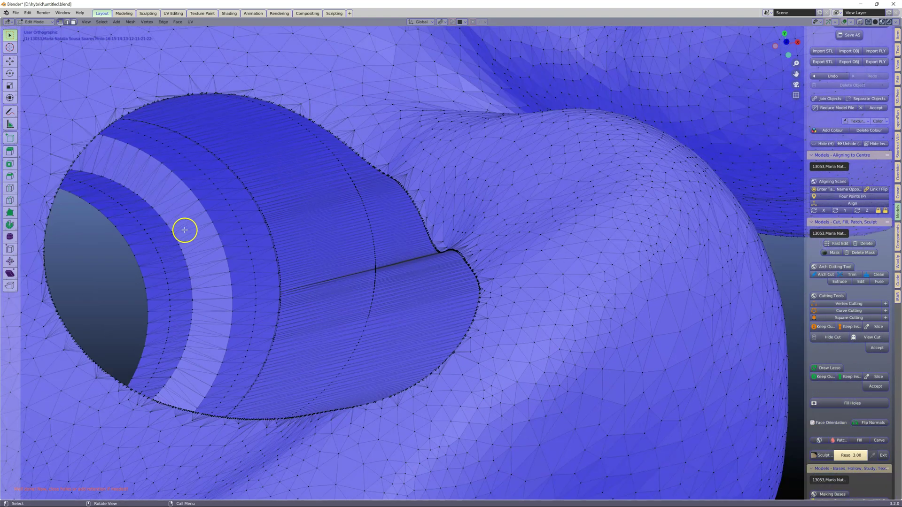
Circle-select the first arcs of vertices on the hole's inner ring
{"action": "key", "text": "c"}
{"action": "scroll", "coordinate": [190, 196], "scroll_direction": "down", "scroll_amount": 3}
{"action": "left_click_drag", "start_coordinate": [194, 191], "coordinate": [232, 322]}
{"action": "key", "text": "Return"}
{"action": "middle_click_drag", "start_coordinate": [231, 321], "coordinate": [193, 169]}
{"action": "key", "text": "c"}
{"action": "left_click_drag", "start_coordinate": [157, 101], "coordinate": [217, 195]}
{"action": "key", "text": "Return"}
{"action": "middle_click_drag", "start_coordinate": [218, 194], "coordinate": [421, 285]}
Extend the circle selection around the rest of the inner ring and review it
{"action": "key", "text": "c"}
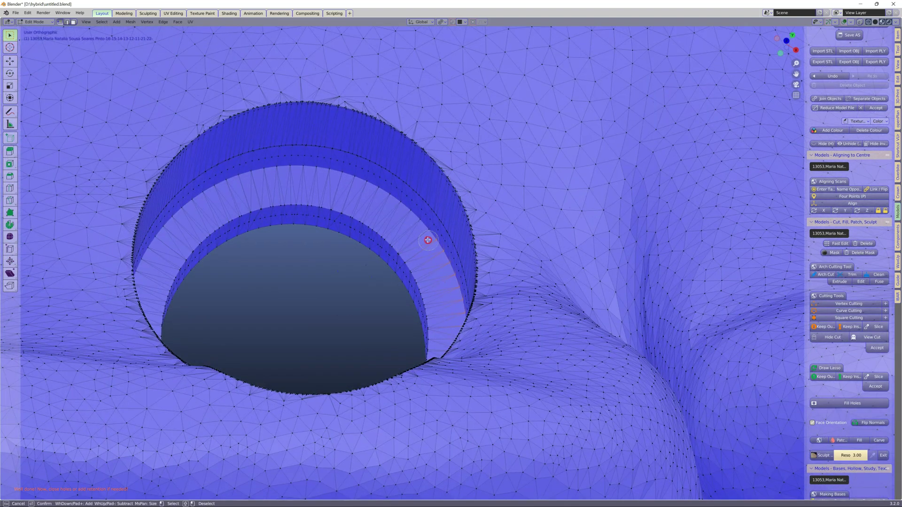
{"action": "mouse_move", "coordinate": [432, 246]}
{"action": "left_mouse_down"}
{"action": "mouse_move", "coordinate": [372, 192]}
{"action": "mouse_move", "coordinate": [326, 174]}
{"action": "mouse_move", "coordinate": [232, 179]}
{"action": "left_mouse_up"}
{"action": "middle_click_drag", "start_coordinate": [232, 179], "coordinate": [239, 142]}
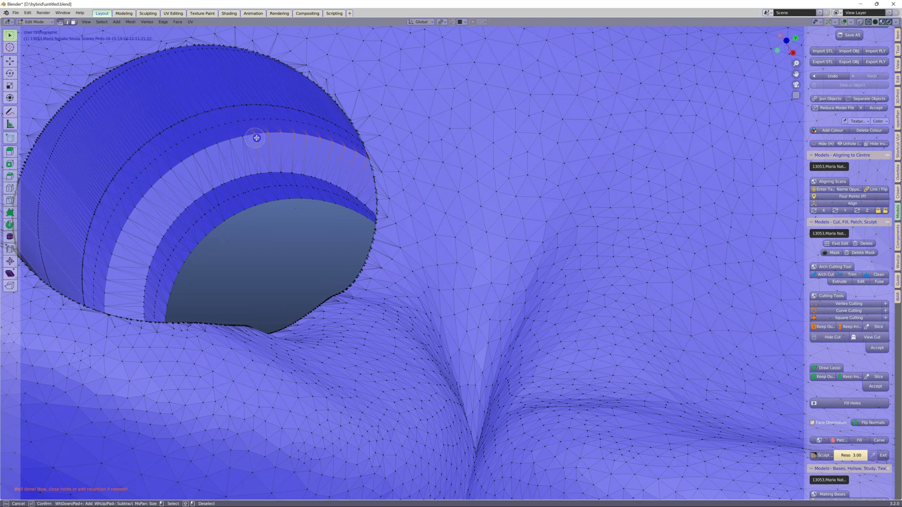
{"action": "mouse_move", "coordinate": [253, 137]}
{"action": "left_mouse_down"}
{"action": "mouse_move", "coordinate": [197, 153]}
{"action": "mouse_move", "coordinate": [152, 183]}
{"action": "mouse_move", "coordinate": [123, 227]}
{"action": "left_mouse_up"}
{"action": "middle_click_drag", "start_coordinate": [116, 257], "coordinate": [117, 246]}
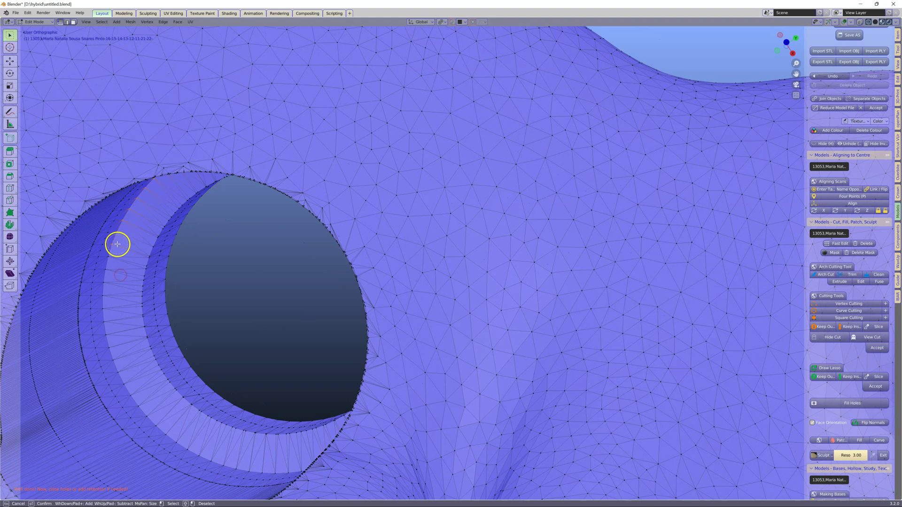
{"action": "left_click_drag", "start_coordinate": [117, 244], "coordinate": [109, 319]}
{"action": "left_click_drag", "start_coordinate": [118, 358], "coordinate": [134, 389]}
{"action": "mouse_move", "coordinate": [176, 432]}
{"action": "middle_mouse_down"}
{"action": "mouse_move", "coordinate": [219, 428]}
{"action": "mouse_move", "coordinate": [251, 437]}
{"action": "middle_mouse_up"}
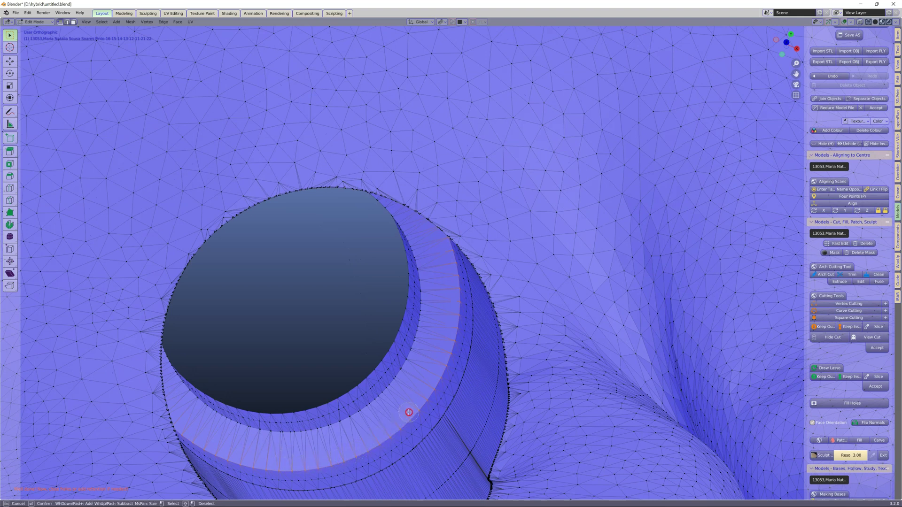
{"action": "scroll", "coordinate": [423, 393], "scroll_direction": "down", "scroll_amount": 3}
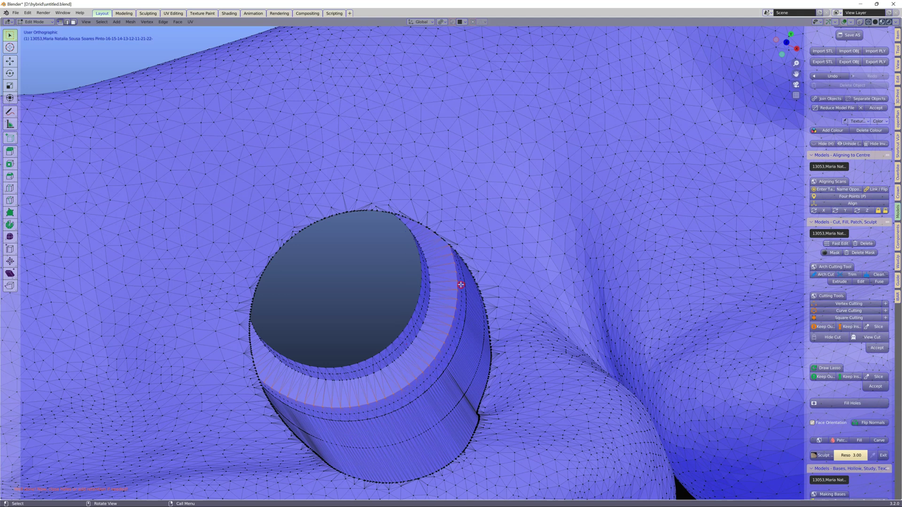
{"action": "middle_click_drag", "start_coordinate": [459, 282], "coordinate": [442, 272]}
Duplicate the selected hole ring in place
{"action": "key", "text": "shift"}
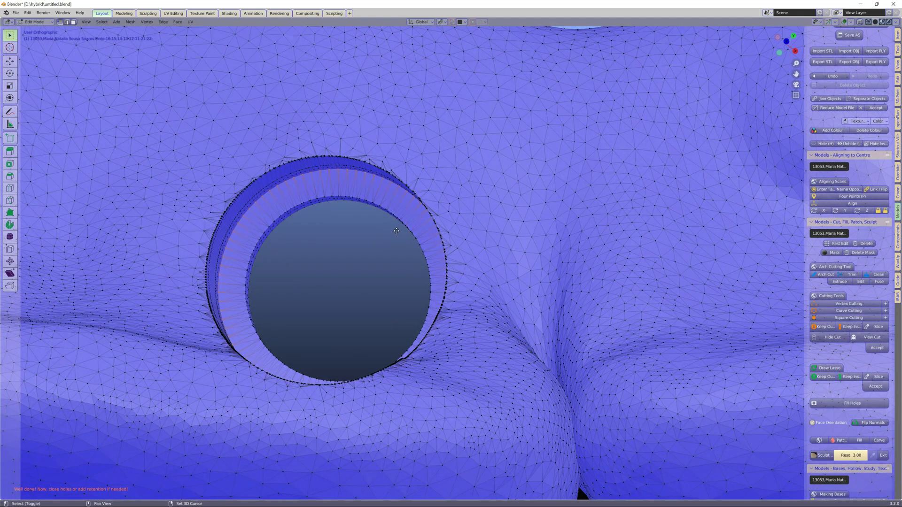
{"action": "key", "text": "g"}
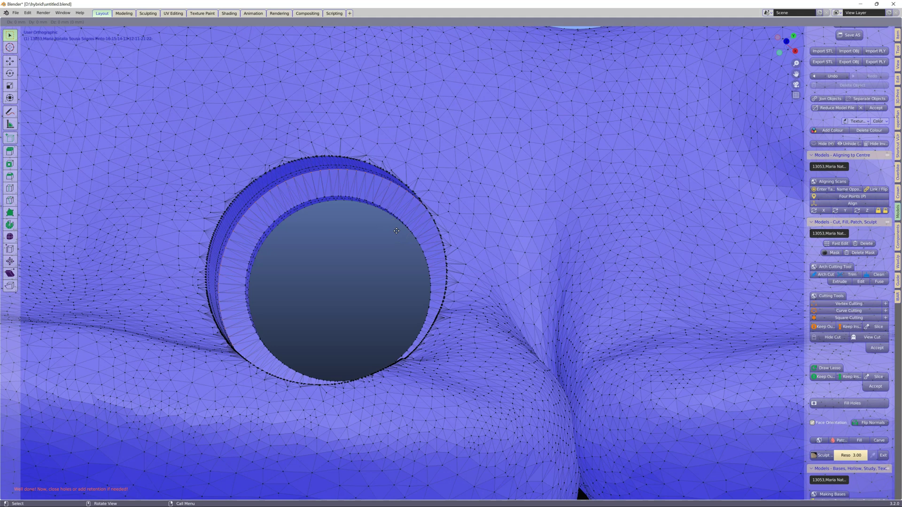
{"action": "key", "text": "Escape"}
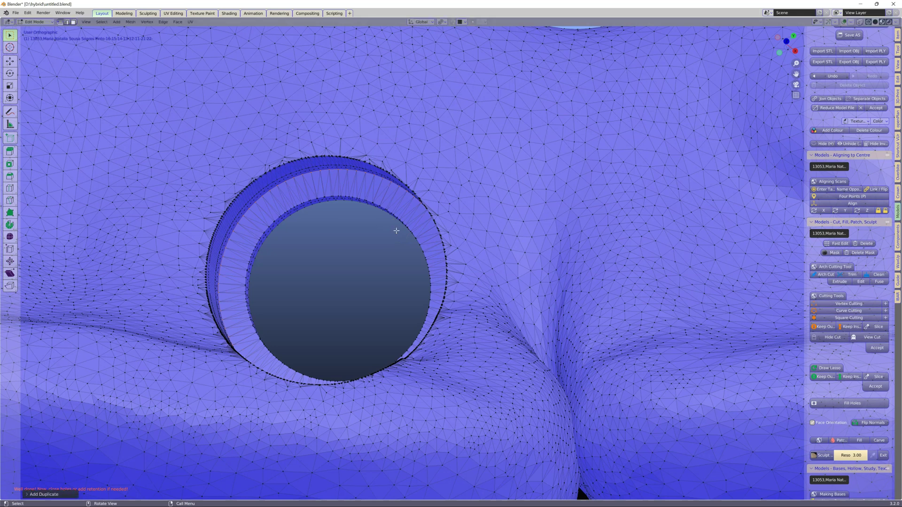
Separate the duplicated ring by selection and return to Edit Mode on it
{"action": "key", "text": "p"}
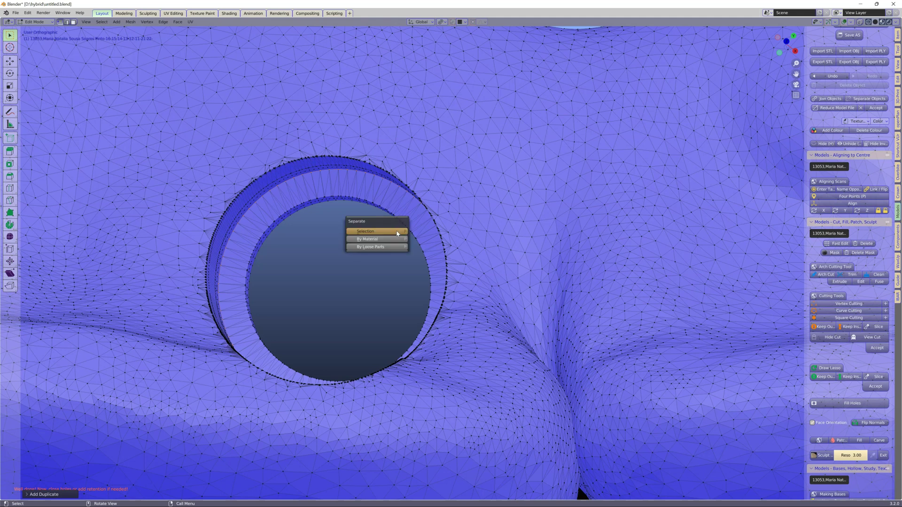
{"action": "left_click", "coordinate": [398, 233]}
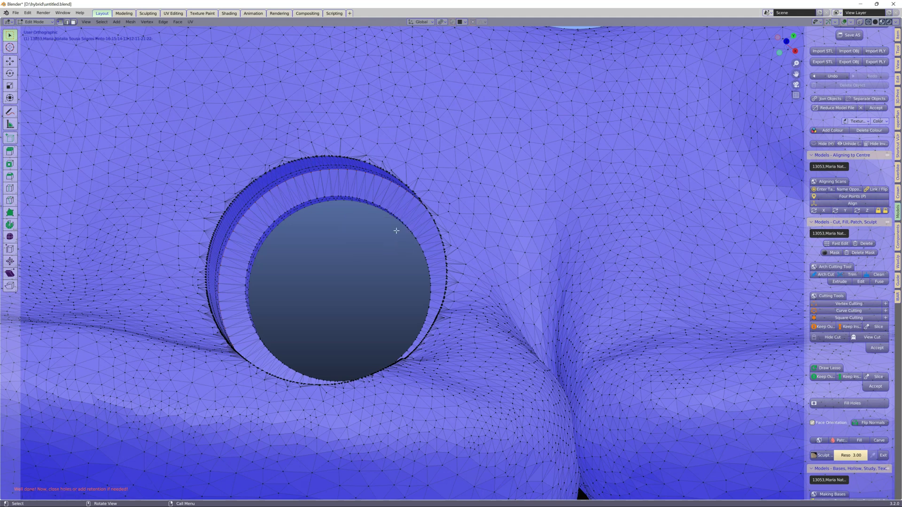
{"action": "key", "text": "Tab"}
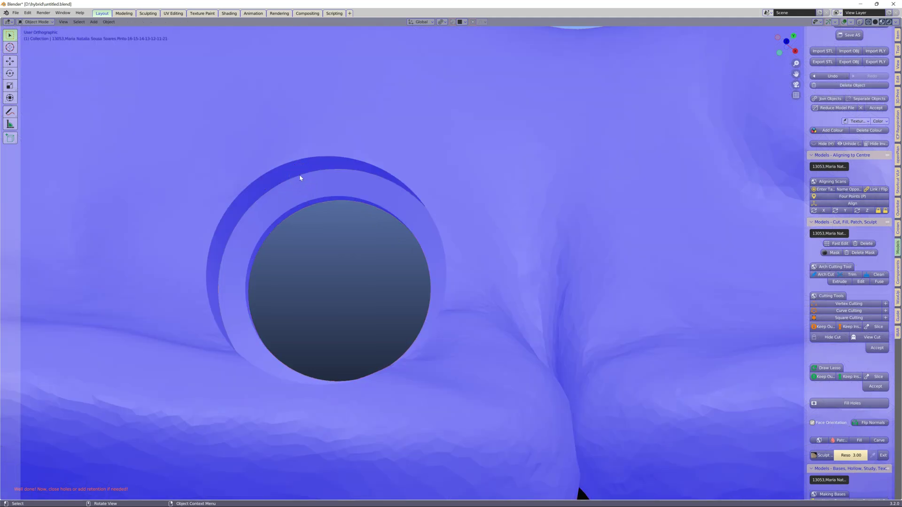
{"action": "key", "text": "Tab"}
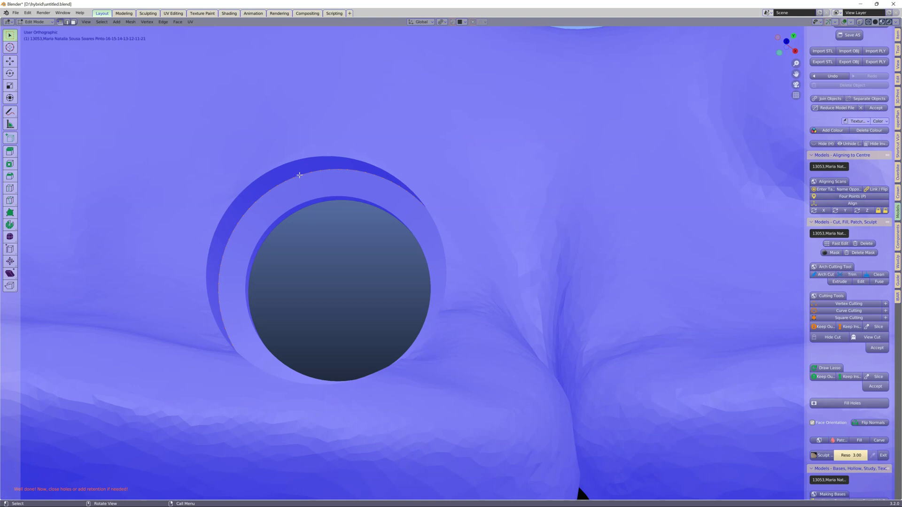
Fill the separated ring with a cap face and extrude it upward into a tall cylinder
{"action": "key", "text": "f"}
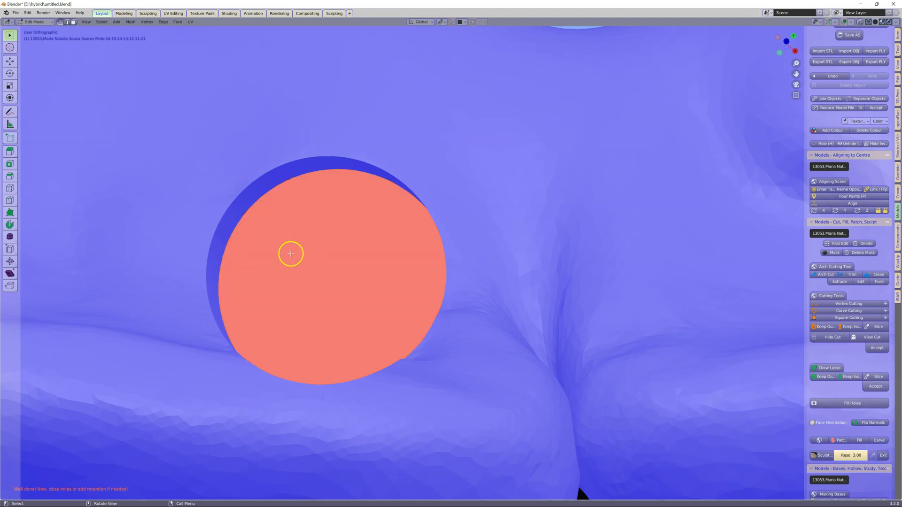
{"action": "scroll", "coordinate": [309, 292], "scroll_direction": "down", "scroll_amount": 3}
{"action": "mouse_move", "coordinate": [309, 293]}
{"action": "middle_mouse_down"}
{"action": "mouse_move", "coordinate": [182, 303]}
{"action": "mouse_move", "coordinate": [382, 259]}
{"action": "middle_mouse_up"}
{"action": "key", "text": "a"}
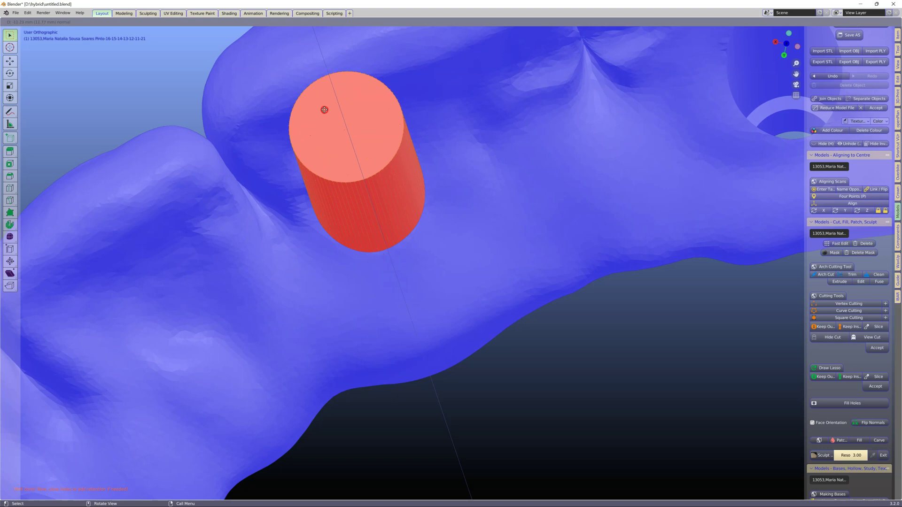
{"action": "left_click", "coordinate": [308, 71]}
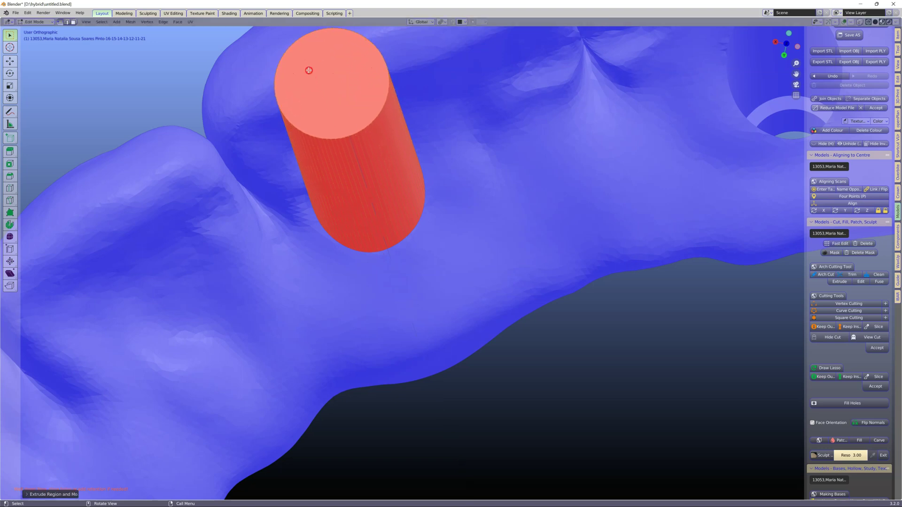
{"action": "mouse_move", "coordinate": [308, 71]}
{"action": "middle_mouse_down"}
{"action": "mouse_move", "coordinate": [391, 170]}
{"action": "mouse_move", "coordinate": [372, 147]}
{"action": "middle_mouse_up"}
{"action": "scroll", "coordinate": [386, 231], "scroll_direction": "up", "scroll_amount": 2}
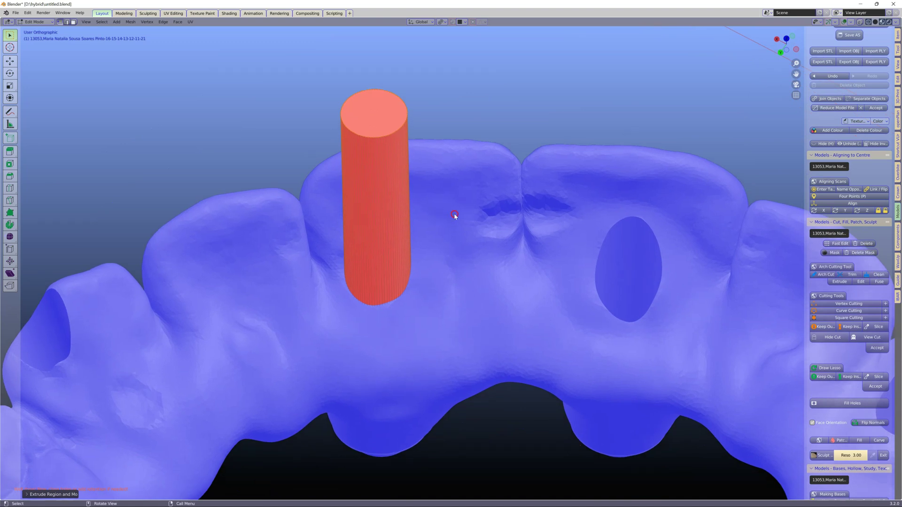
Toggle Edit Mode on the cylinder and set the Transform Pivot Point to Individual Origins
{"action": "key", "text": "Tab"}
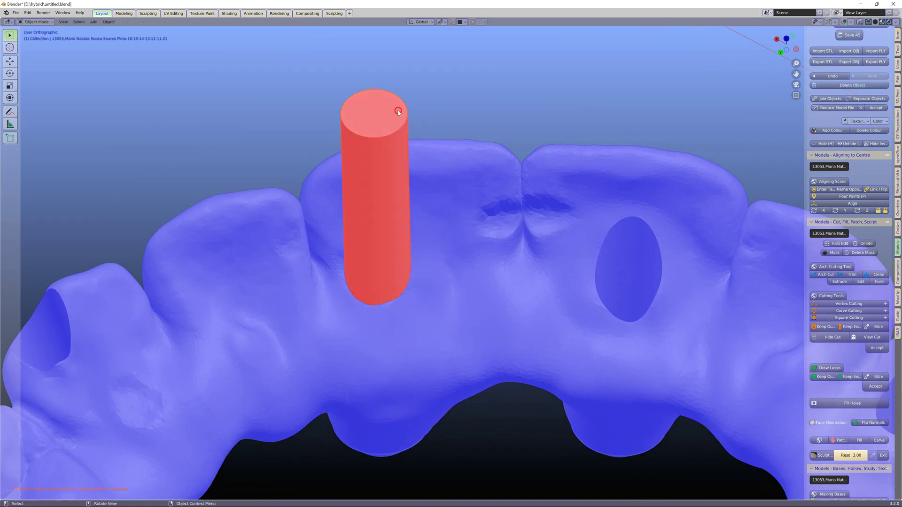
{"action": "key", "text": "Tab"}
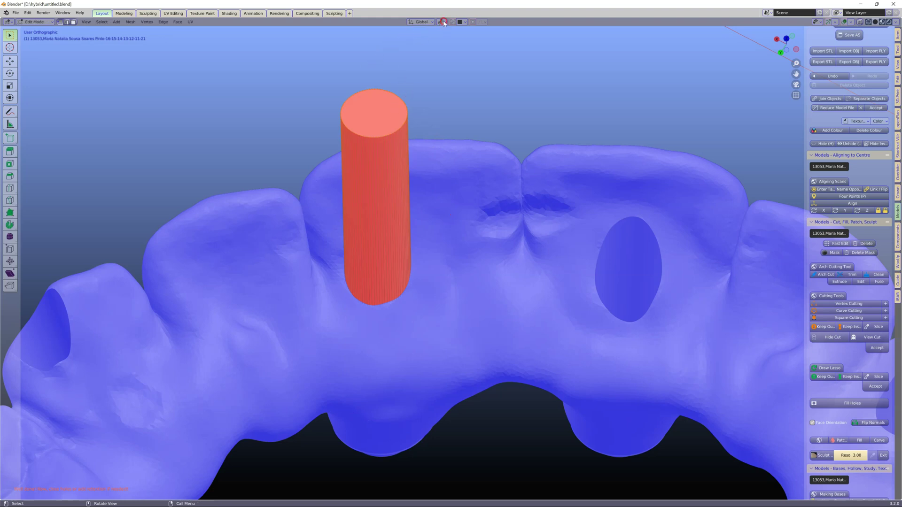
{"action": "left_click", "coordinate": [444, 21]}
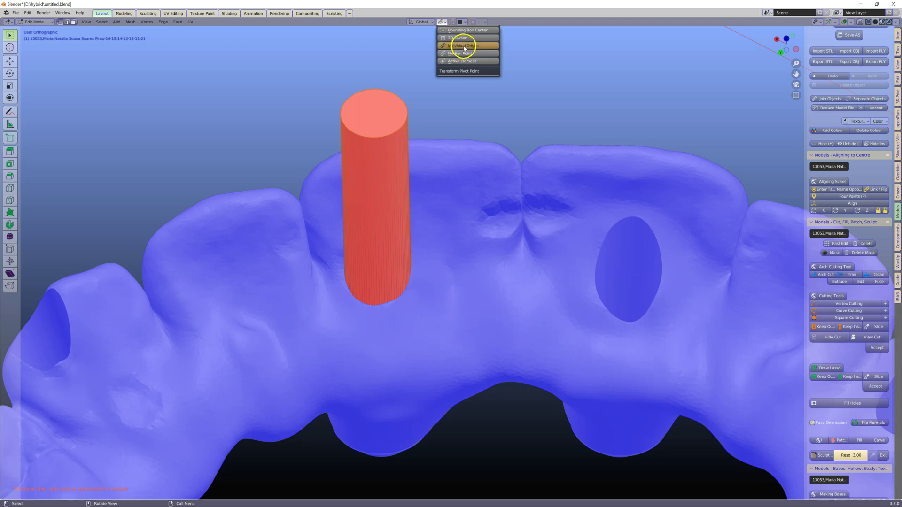
{"action": "left_click", "coordinate": [465, 47]}
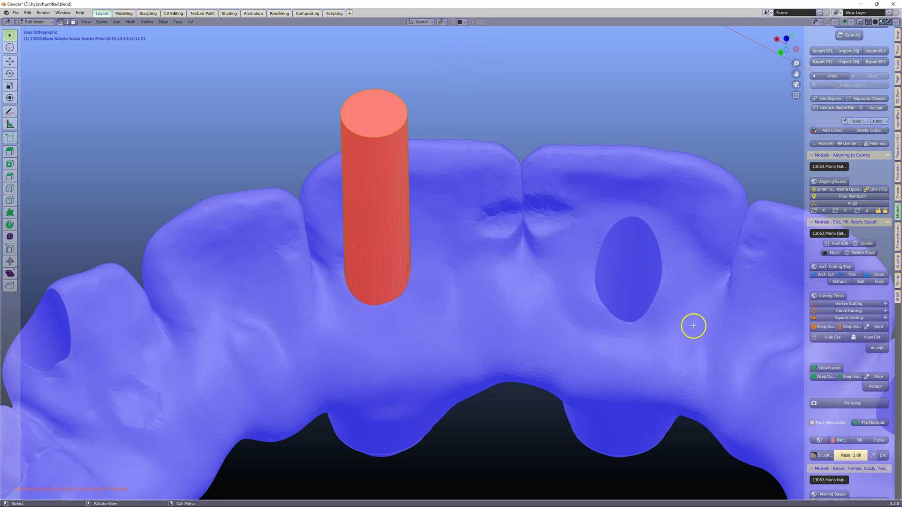
Flip the cylinder's normals outward, then scale all its geometry in Edit Mode
{"action": "left_click", "coordinate": [860, 423]}
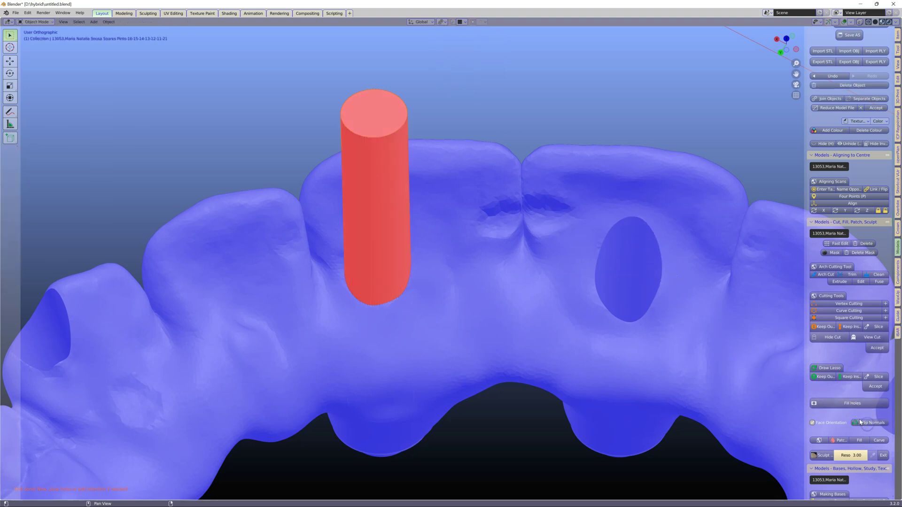
{"action": "left_click", "coordinate": [861, 424]}
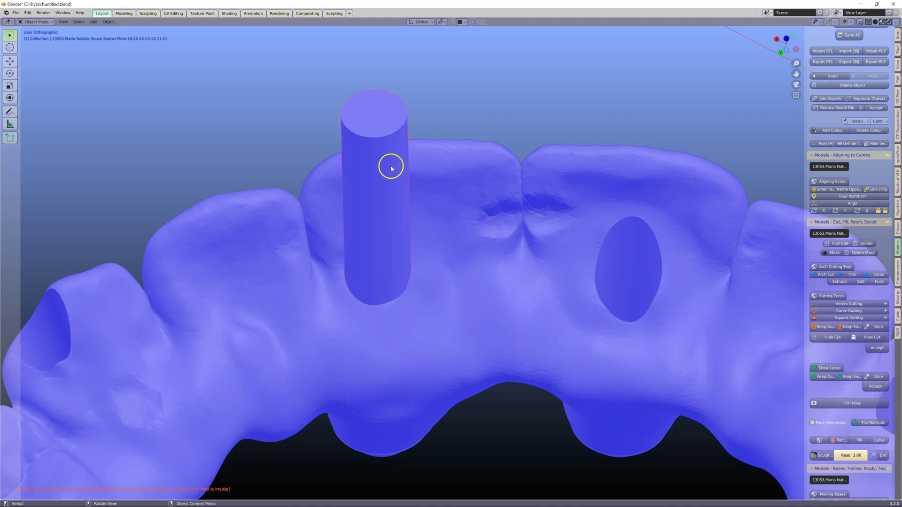
{"action": "key", "text": "Tab"}
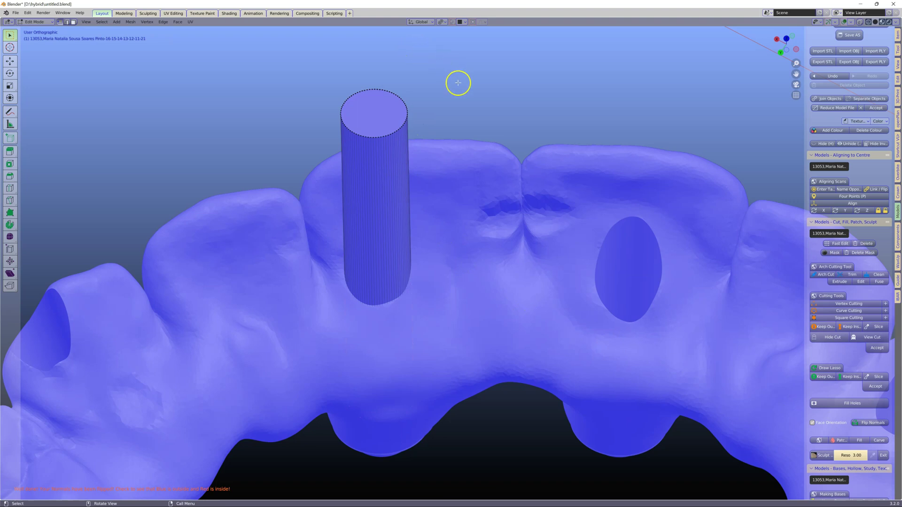
{"action": "key", "text": "a"}
{"action": "left_click", "coordinate": [438, 44]}
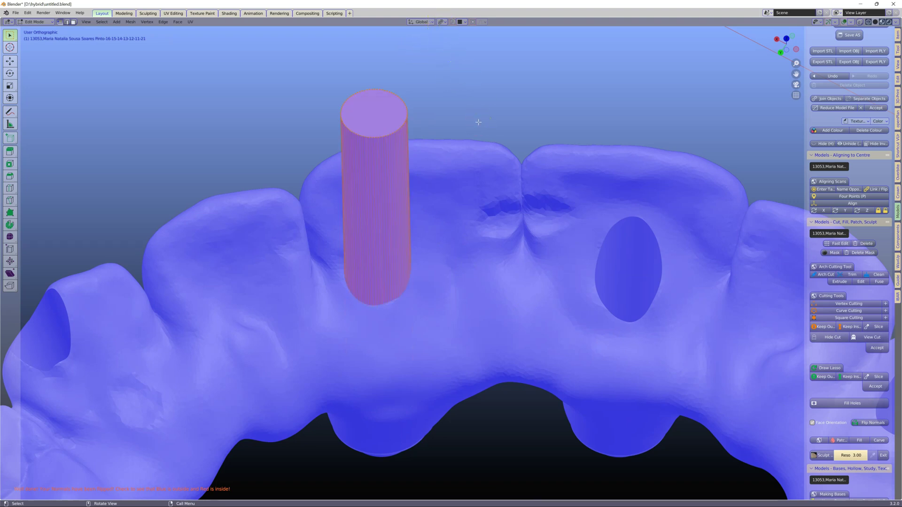
{"action": "scroll", "coordinate": [478, 122], "scroll_direction": "down", "scroll_amount": 4}
{"action": "scroll", "coordinate": [477, 122], "scroll_direction": "up", "scroll_amount": 1}
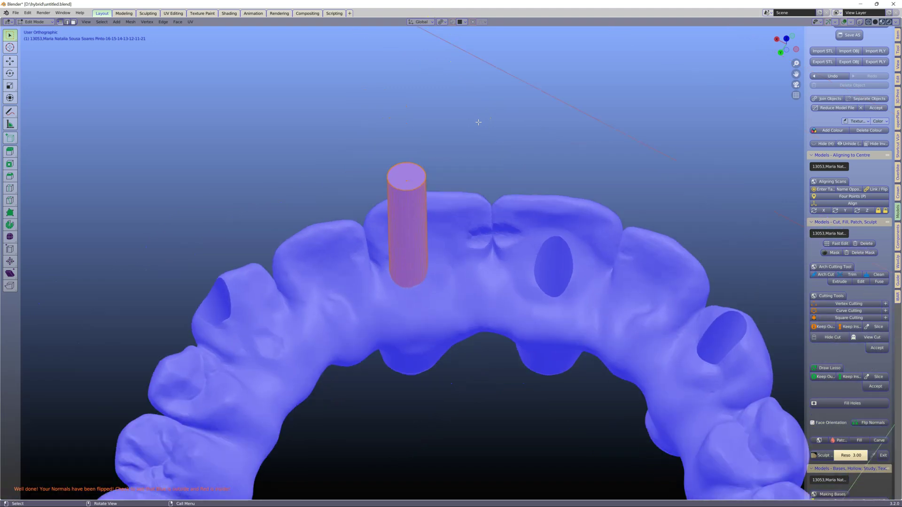
{"action": "key", "text": "s"}
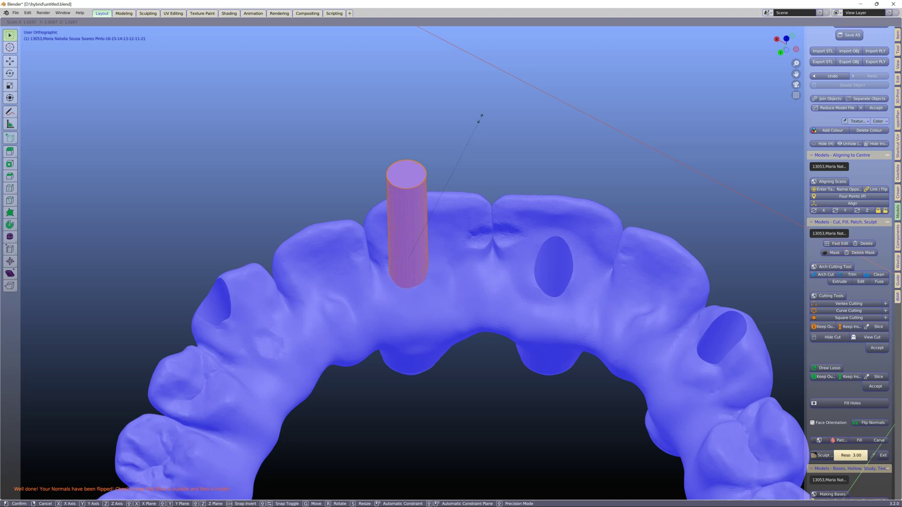
{"action": "key", "text": "Escape"}
{"action": "scroll", "coordinate": [479, 120], "scroll_direction": "down", "scroll_amount": 2}
{"action": "key", "text": "Tab"}
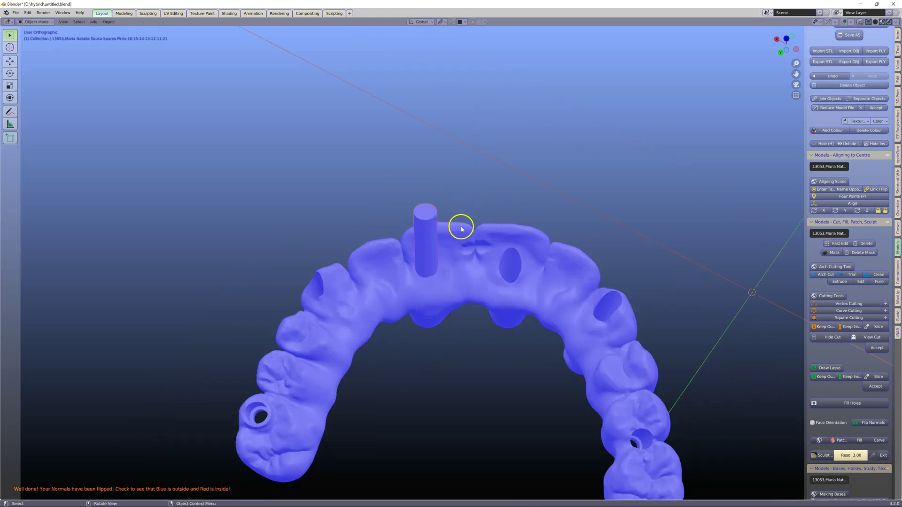
Split off a Properties editor showing the denture's Modifiers tab and its Add Modifier list
{"action": "middle_click_drag", "start_coordinate": [461, 228], "coordinate": [393, 215]}
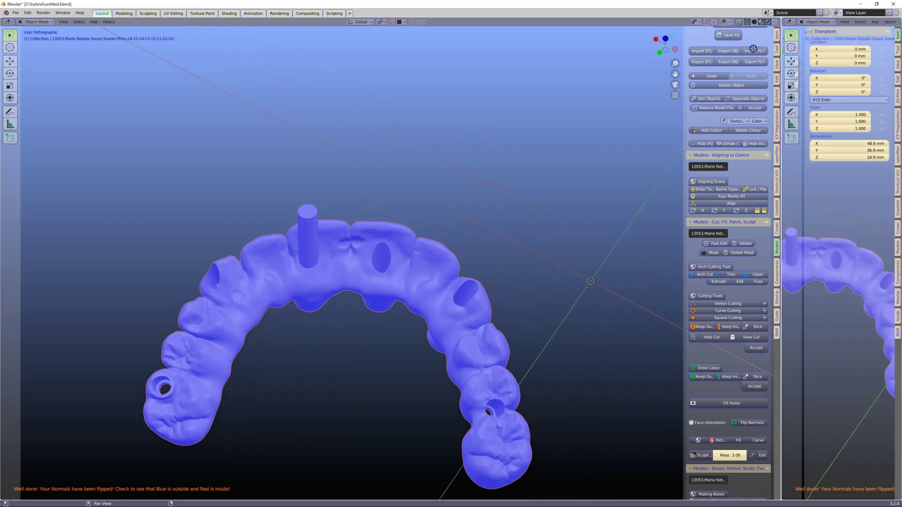
{"action": "left_click_drag", "start_coordinate": [893, 21], "coordinate": [639, 29]}
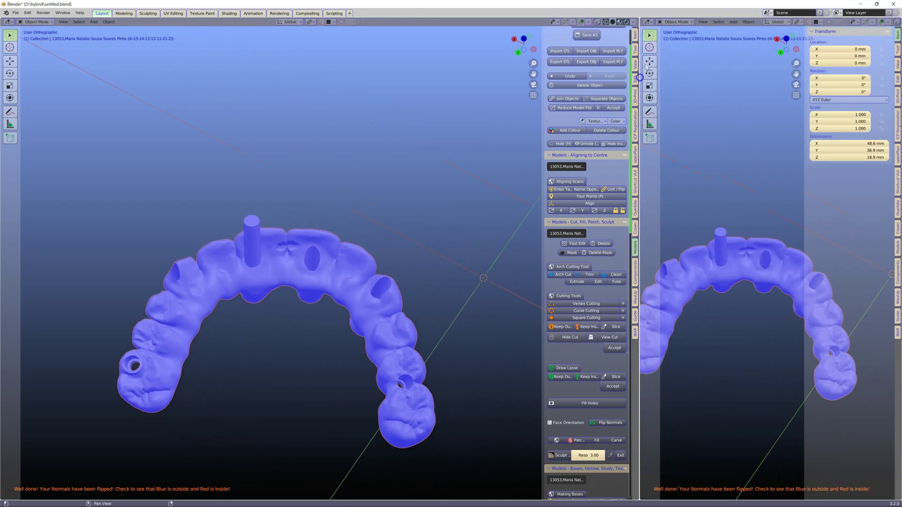
{"action": "left_click", "coordinate": [649, 23]}
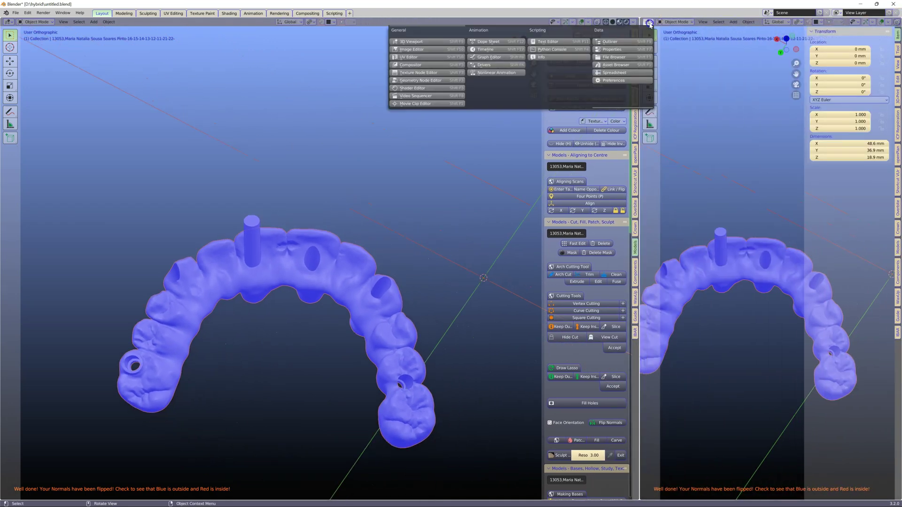
{"action": "left_click", "coordinate": [621, 52]}
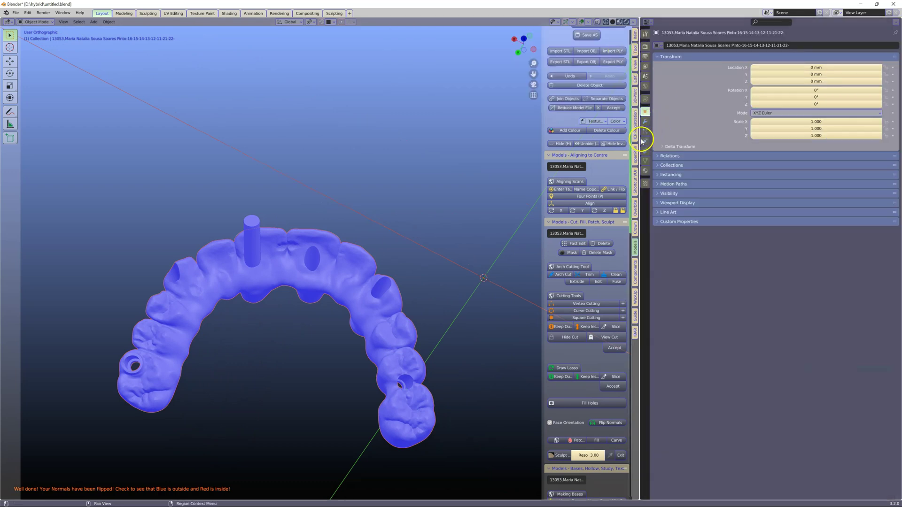
{"action": "left_click", "coordinate": [645, 122]}
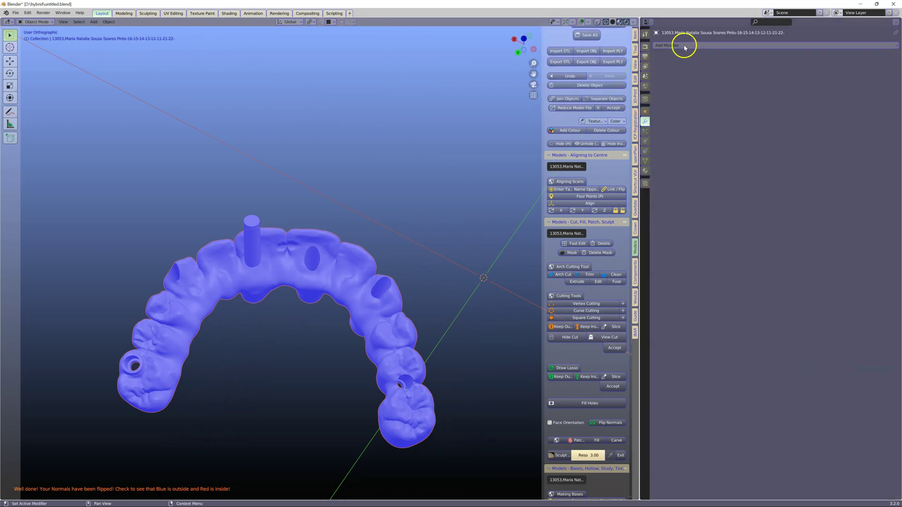
{"action": "left_click", "coordinate": [684, 45]}
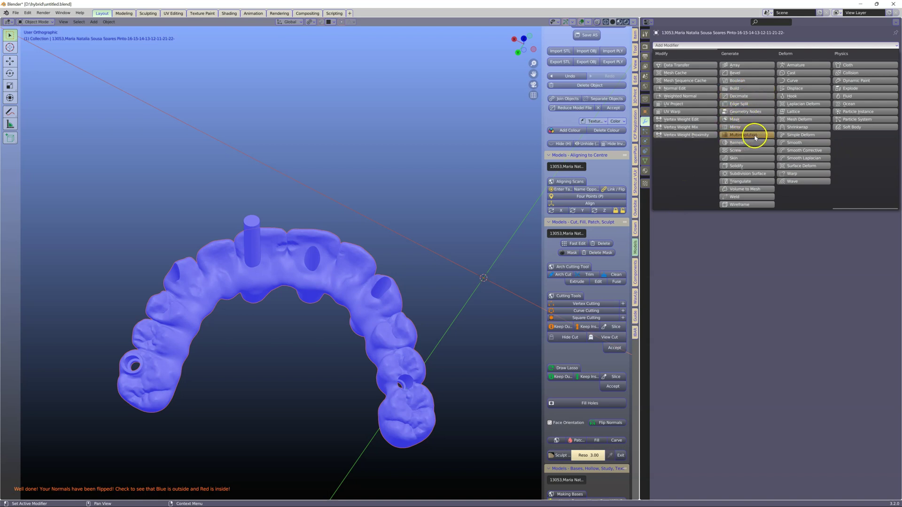
Add an Exact Boolean modifier targeting the cylinder, apply it, and select the cylinder
{"action": "left_click", "coordinate": [742, 84]}
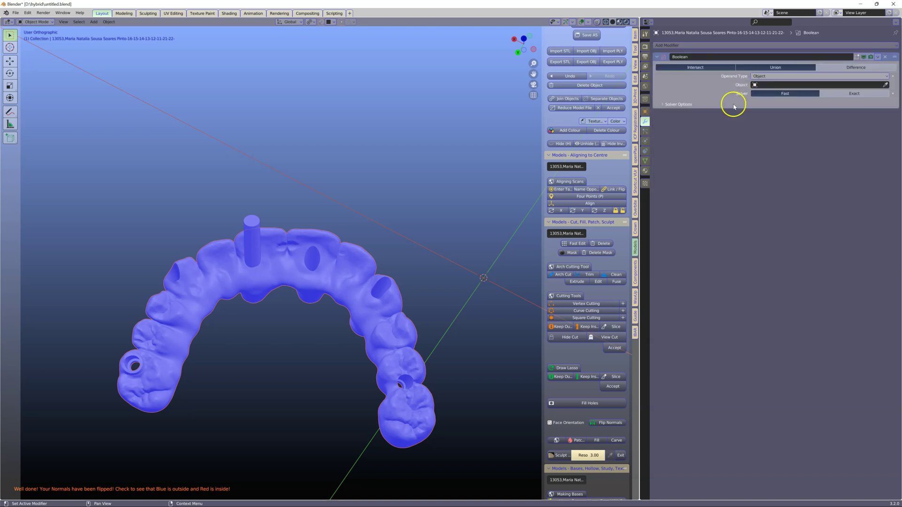
{"action": "left_click", "coordinate": [801, 93]}
{"action": "left_click", "coordinate": [856, 94]}
{"action": "left_click", "coordinate": [886, 85]}
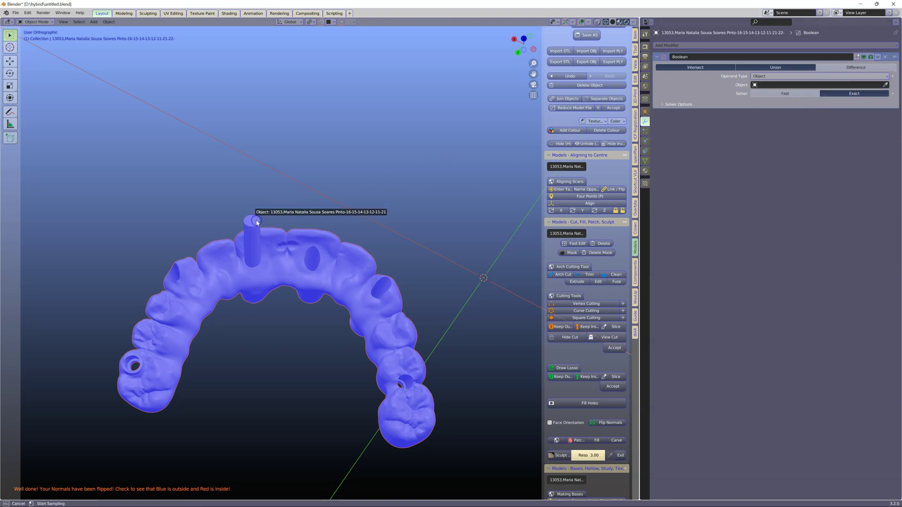
{"action": "left_click", "coordinate": [285, 225]}
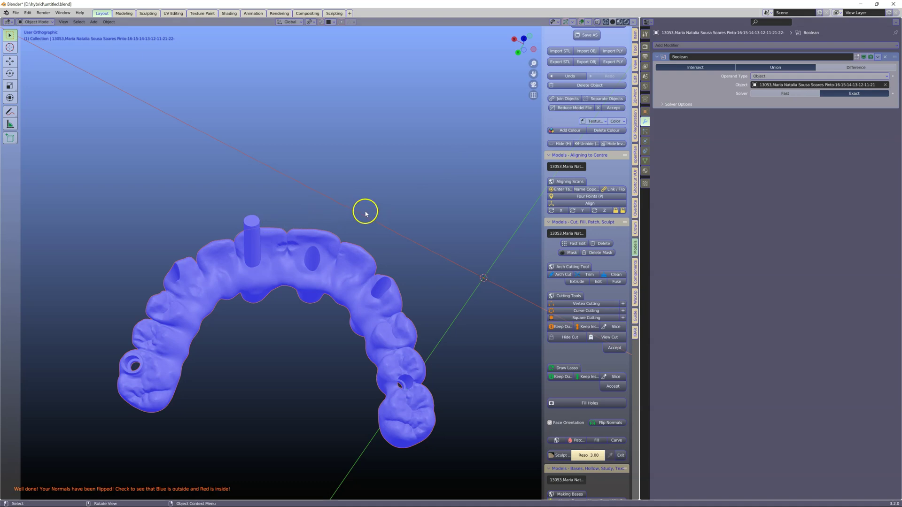
{"action": "left_click", "coordinate": [876, 58]}
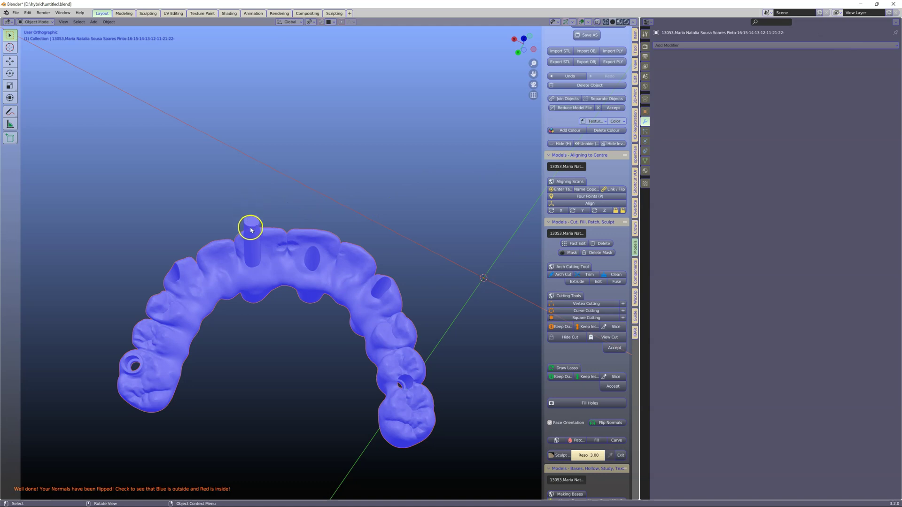
{"action": "left_click", "coordinate": [251, 230]}
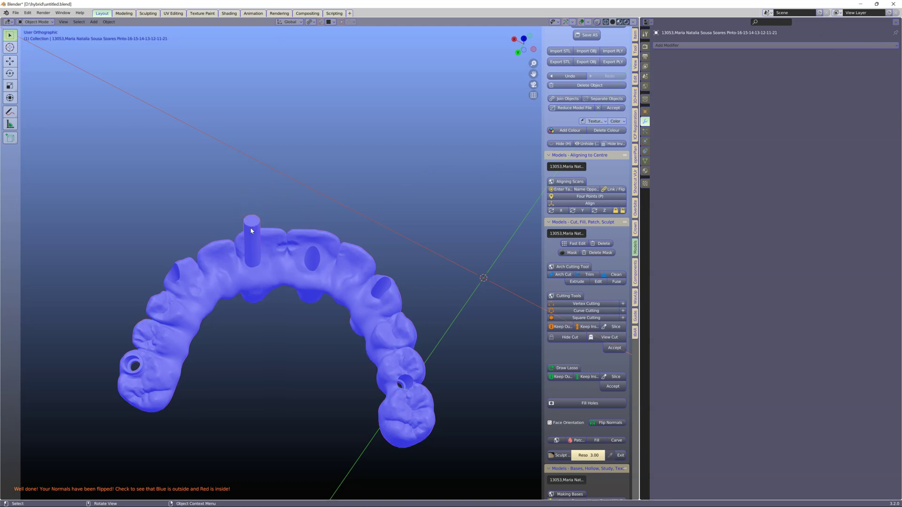
Delete the cylinder and select the denture model
{"action": "key", "text": "x"}
{"action": "left_click", "coordinate": [244, 227]}
{"action": "scroll", "coordinate": [244, 226], "scroll_direction": "up", "scroll_amount": 5}
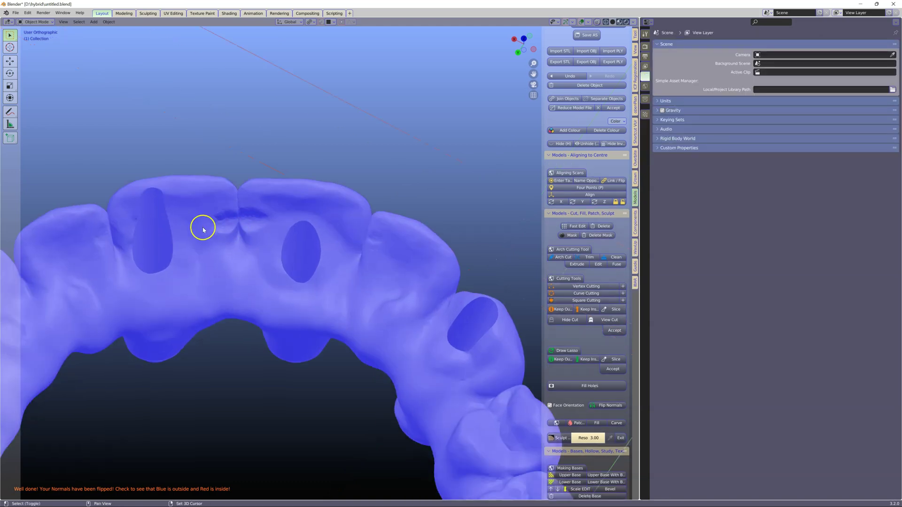
{"action": "middle_click_drag", "start_coordinate": [203, 230], "coordinate": [338, 231], "text": "shift"}
{"action": "left_click", "coordinate": [339, 231]}
Inspect the recut hole in Edit Mode, then maximise the 3D view to the whole denture
{"action": "key", "text": "Tab"}
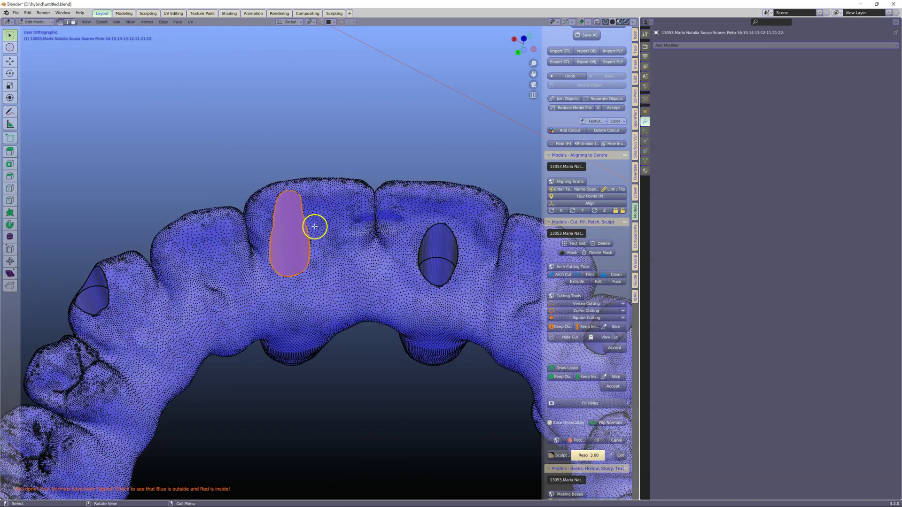
{"action": "scroll", "coordinate": [314, 226], "scroll_direction": "up", "scroll_amount": 5}
{"action": "key", "text": "alt+a"}
{"action": "mouse_move", "coordinate": [292, 227]}
{"action": "middle_mouse_down"}
{"action": "mouse_move", "coordinate": [266, 222]}
{"action": "mouse_move", "coordinate": [256, 195]}
{"action": "middle_mouse_up"}
{"action": "scroll", "coordinate": [239, 170], "scroll_direction": "up", "scroll_amount": 3}
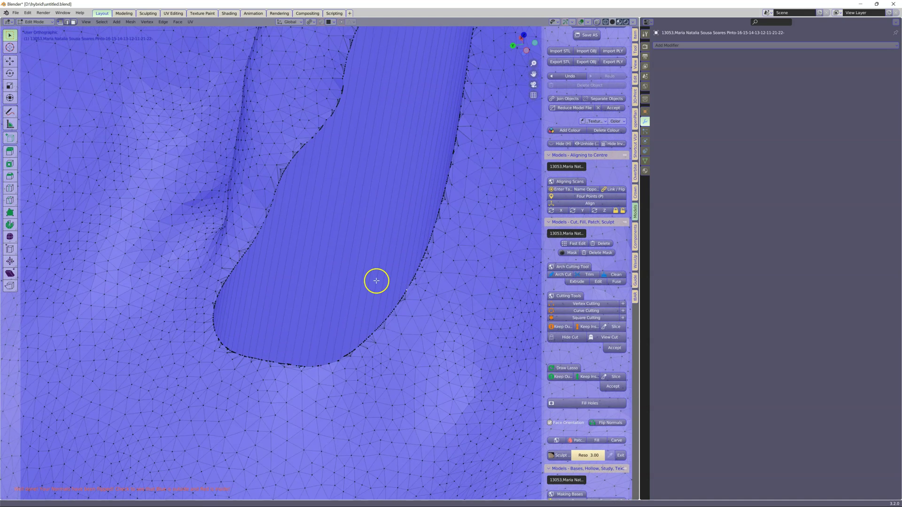
{"action": "scroll", "coordinate": [336, 216], "scroll_direction": "down", "scroll_amount": 2}
{"action": "scroll", "coordinate": [336, 216], "scroll_direction": "down", "scroll_amount": 4}
{"action": "key", "text": "Tab"}
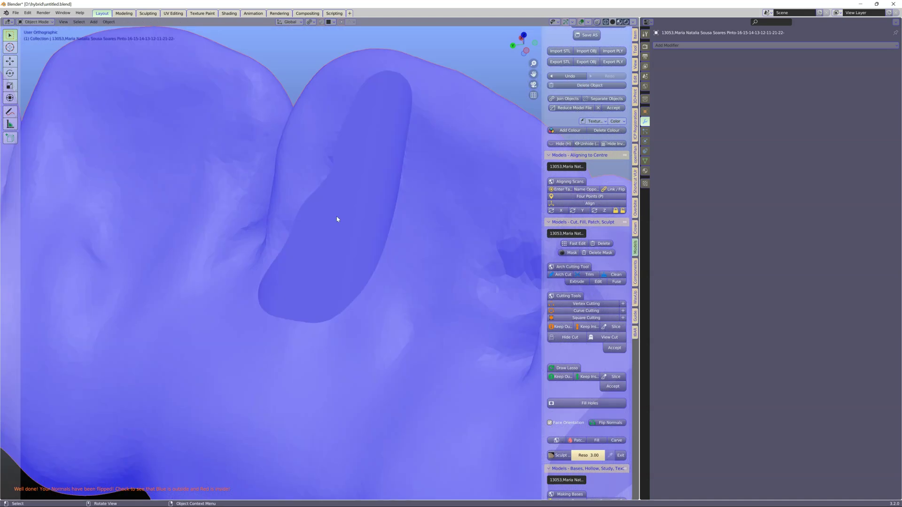
{"action": "scroll", "coordinate": [337, 219], "scroll_direction": "down", "scroll_amount": 5}
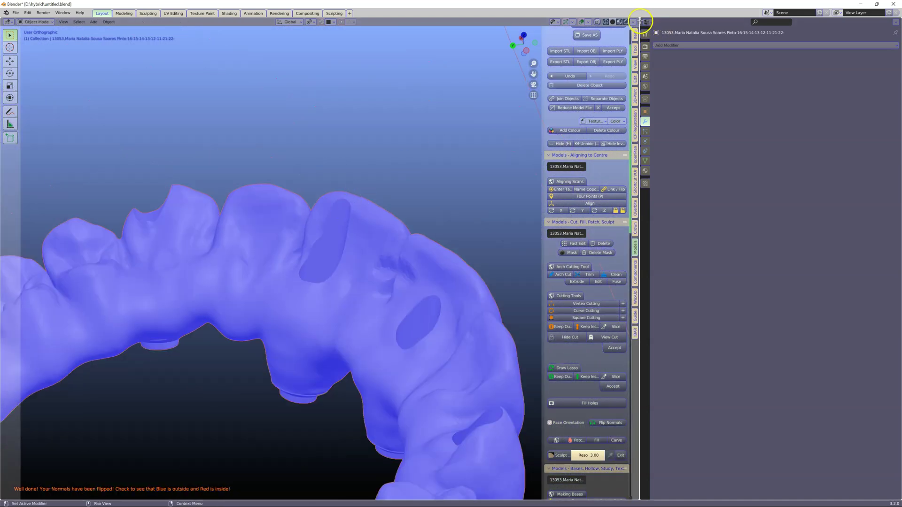
{"action": "key", "text": "ctrl+space"}
{"action": "scroll", "coordinate": [417, 238], "scroll_direction": "down", "scroll_amount": 3}
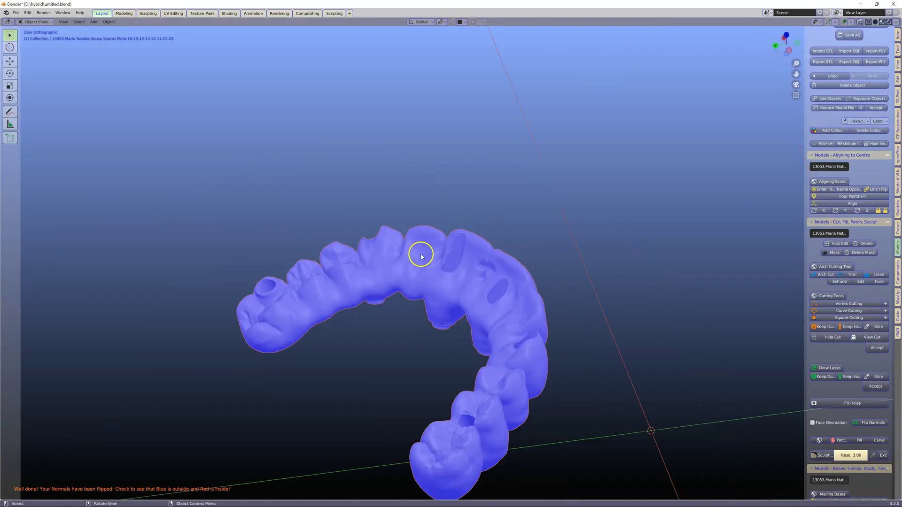
{"action": "mouse_move", "coordinate": [417, 237]}
{"action": "middle_mouse_down"}
{"action": "mouse_move", "coordinate": [453, 261]}
{"action": "mouse_move", "coordinate": [395, 229]}
{"action": "middle_mouse_up"}
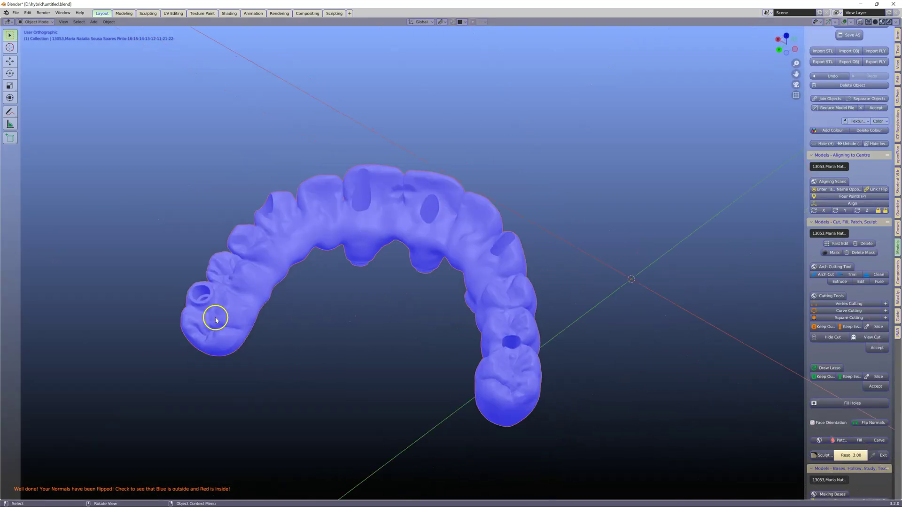